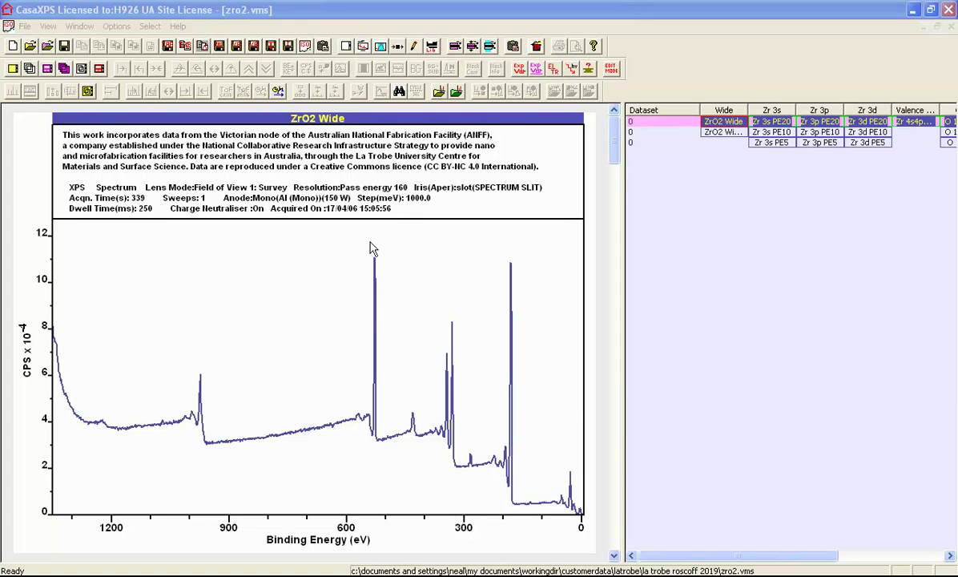
- Zoom the ZrO2 Wide survey spectrum to the 560–125 eV binding-energy window
drag(361, 237, 534, 510)
click(521, 453)
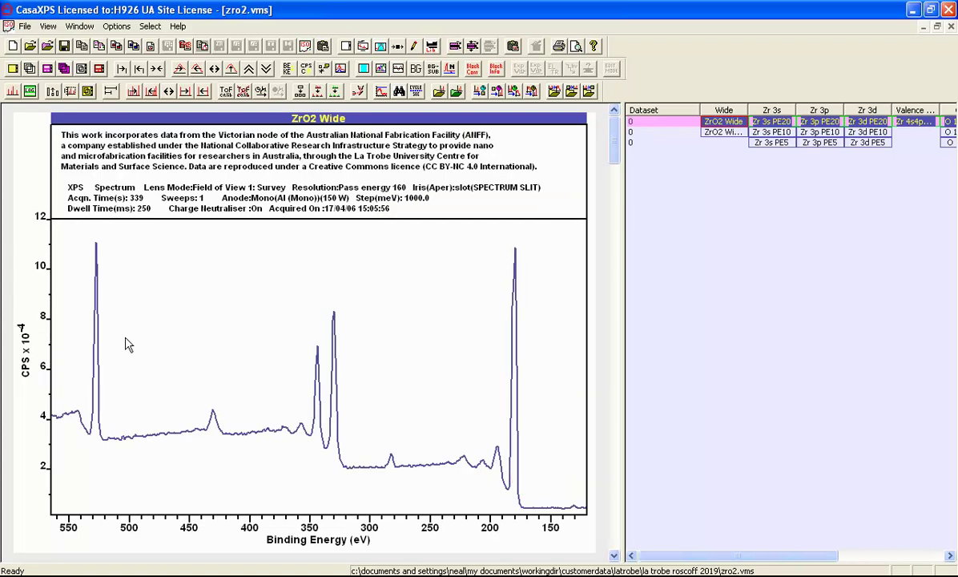
- Mark O and Zr in the Element Library periodic table and create O 1s and Zr 3p regions (77.22 / 22.78 At%)
click(430, 46)
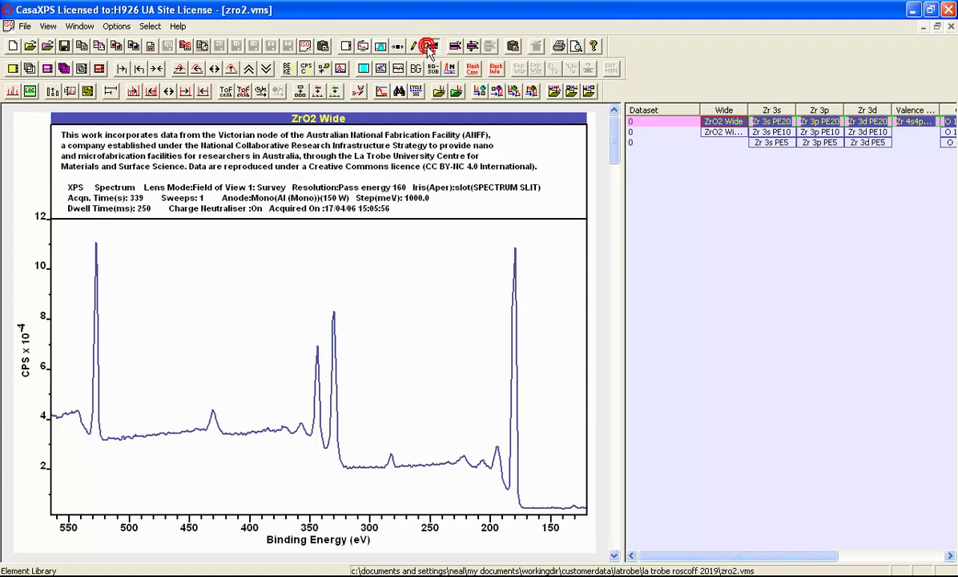
drag(425, 98, 746, 157)
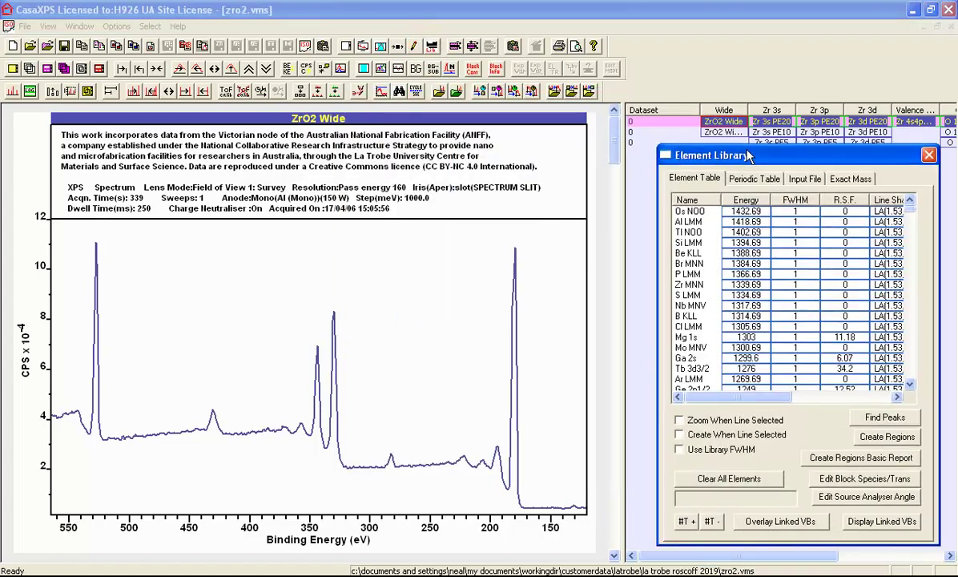
click(754, 178)
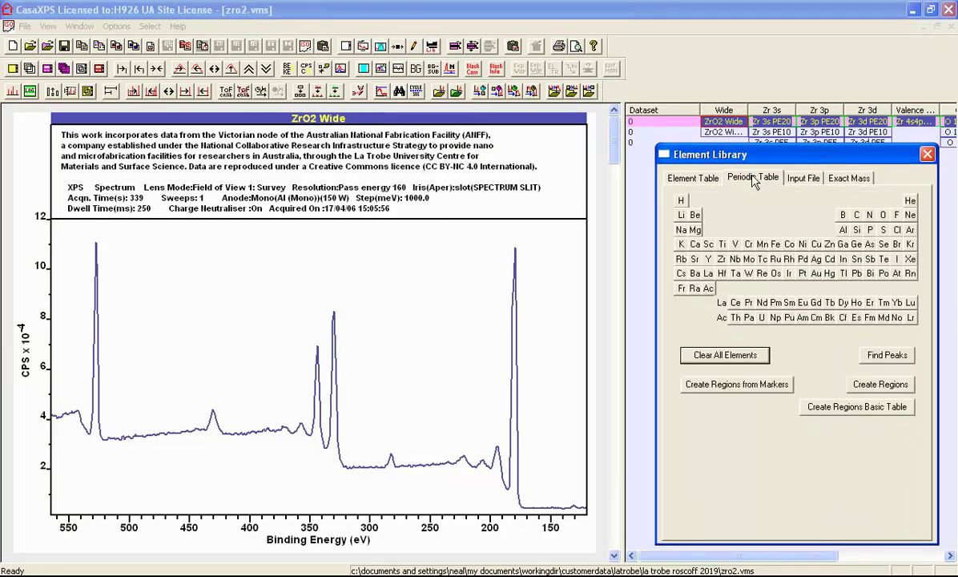
click(883, 214)
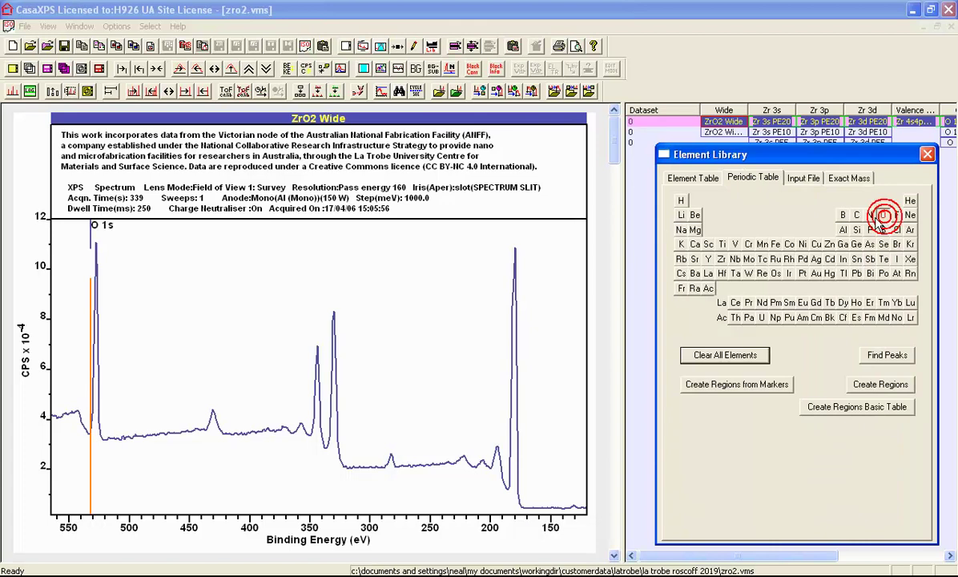
click(722, 259)
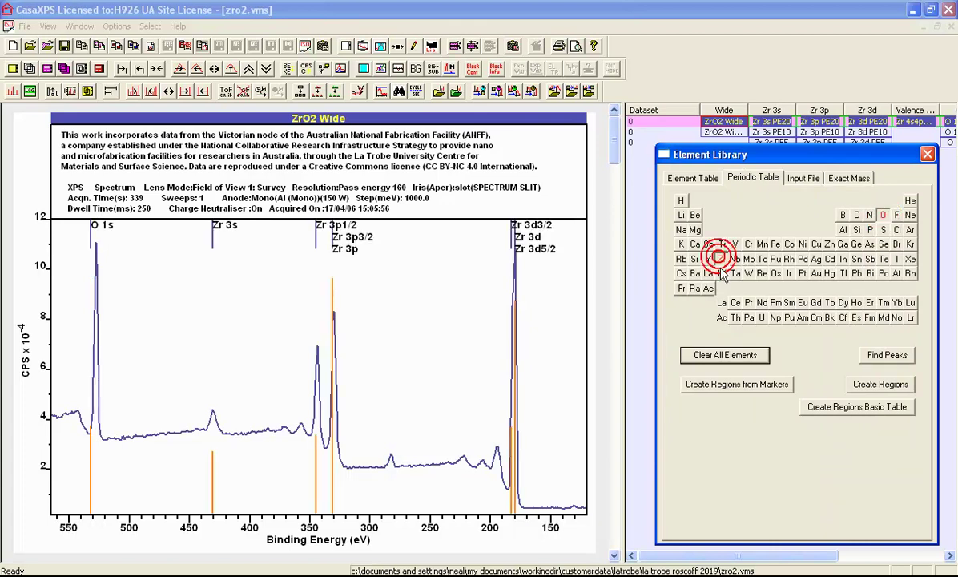
click(860, 388)
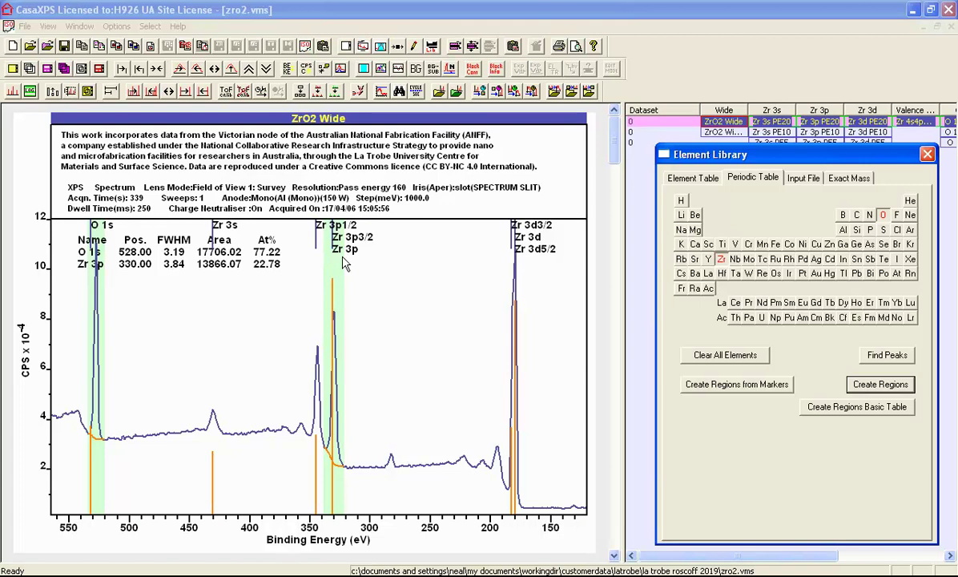
- Look up library lines for the 331 and 178 eV peaks, then zoom to the Zr 3p doublet (372–302 eV)
click(681, 178)
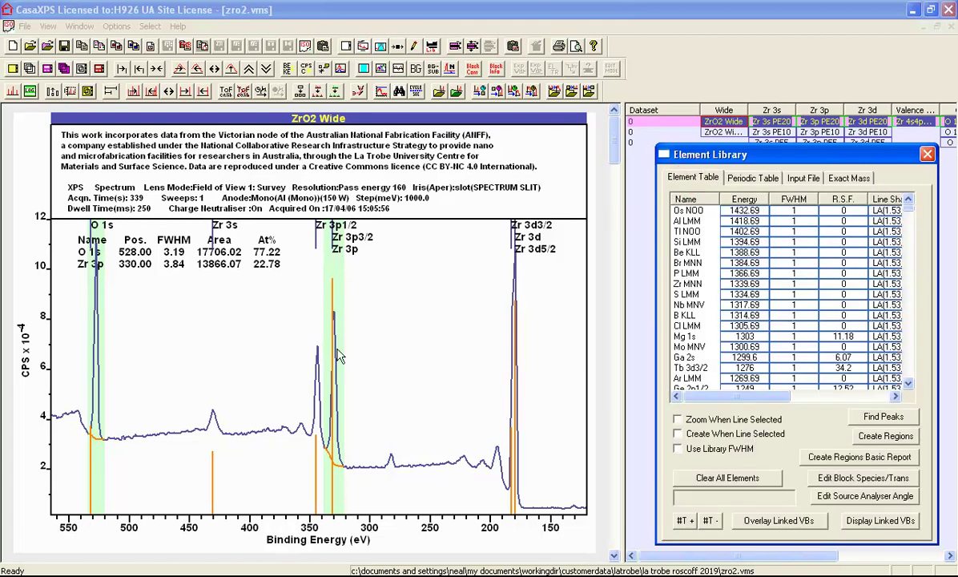
click(333, 314)
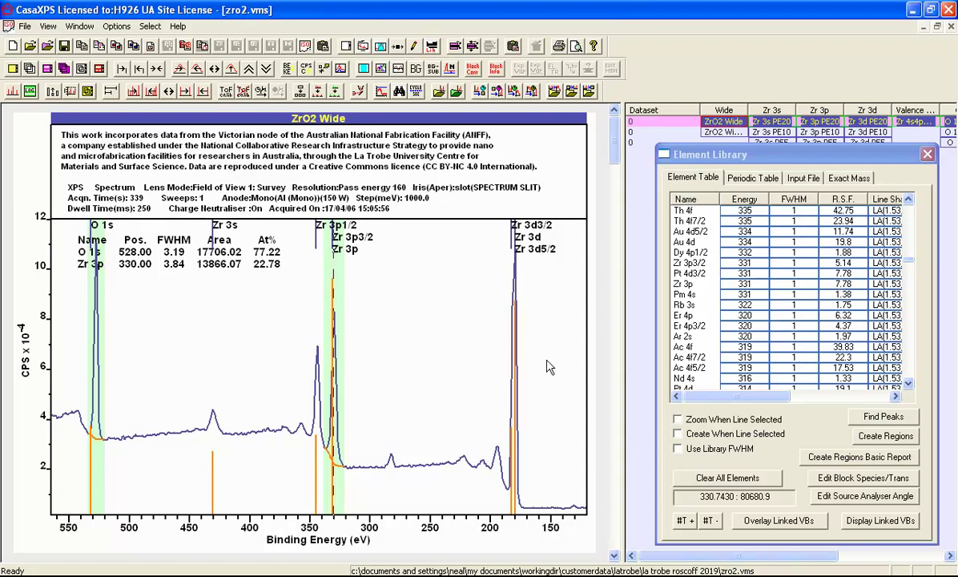
click(517, 380)
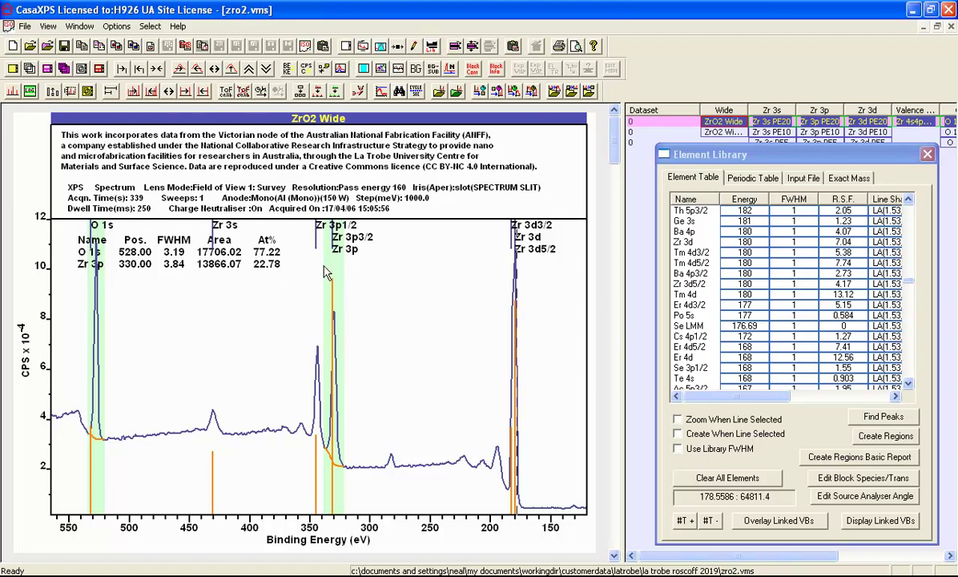
drag(281, 271, 377, 503)
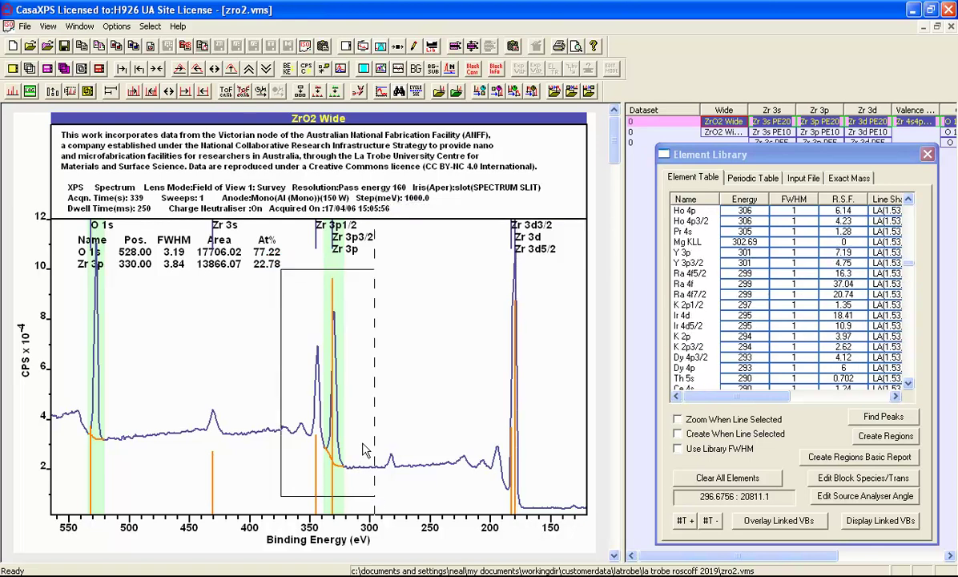
click(337, 413)
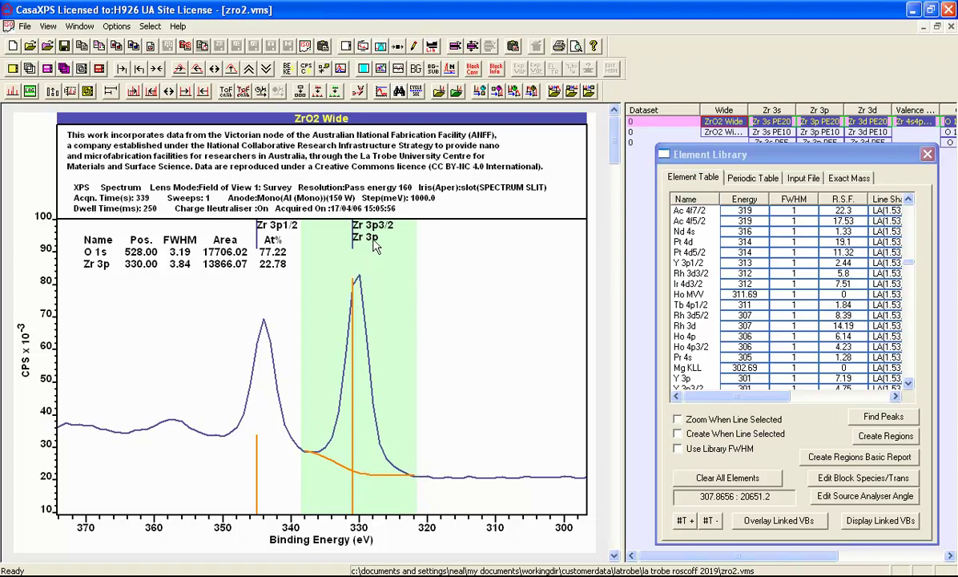
- Stretch the Zr 3p region to 350.84–317.376 eV over both 3p peaks, giving 32.51 At% Zr
click(363, 45)
drag(392, 87, 665, 128)
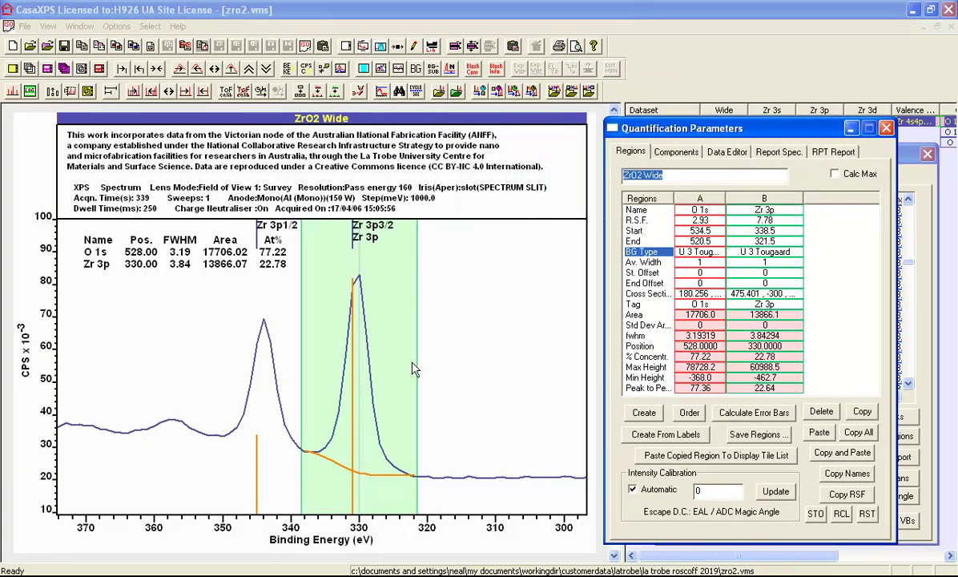
drag(413, 368, 446, 374)
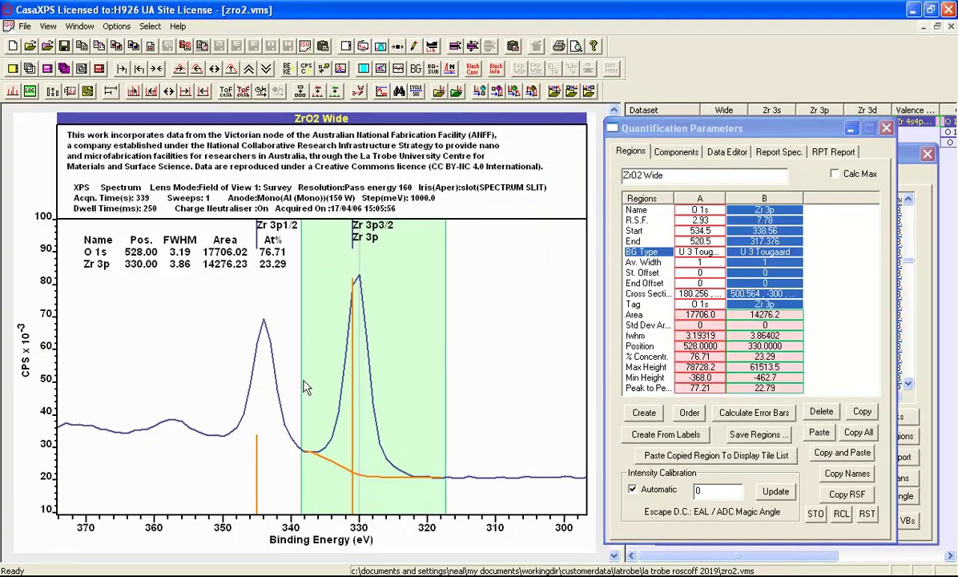
drag(303, 385, 217, 365)
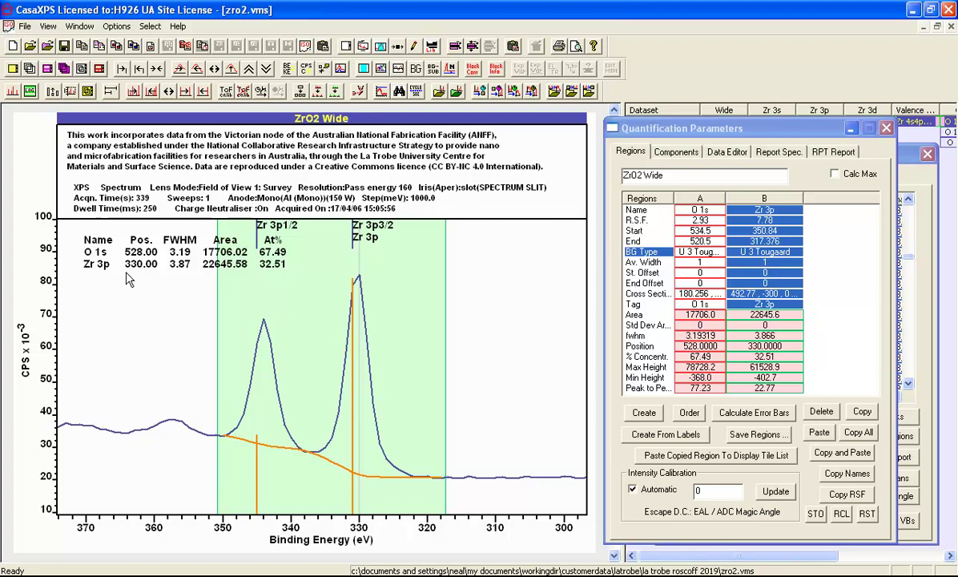
- Zoom to the Zr 3d peak at 230–150 eV, check the Zr 3p R.S.F. 7.78, and switch to the CasaXPS_quant.lib folder
click(169, 90)
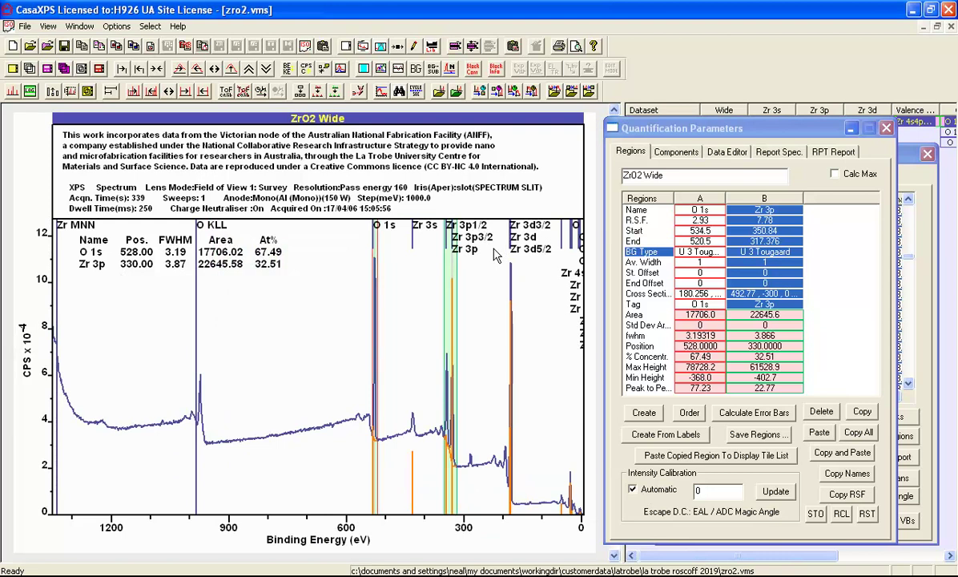
drag(489, 249, 519, 505)
click(513, 476)
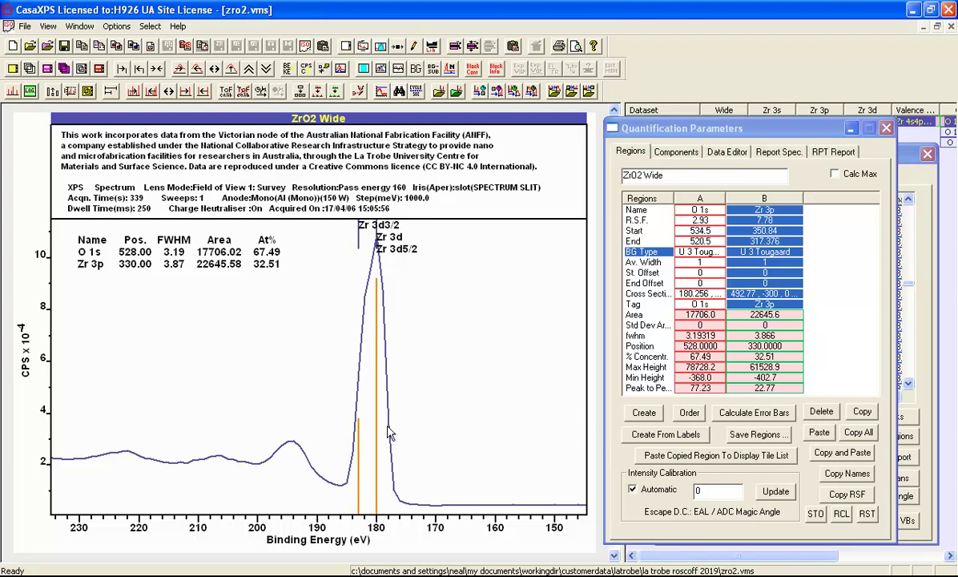
double_click(768, 220)
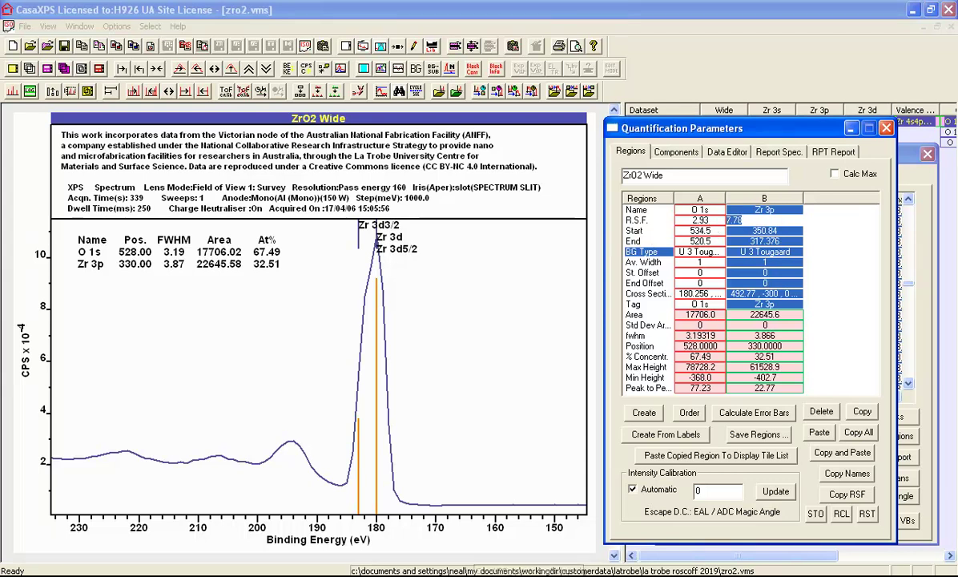
key(alt+Tab)
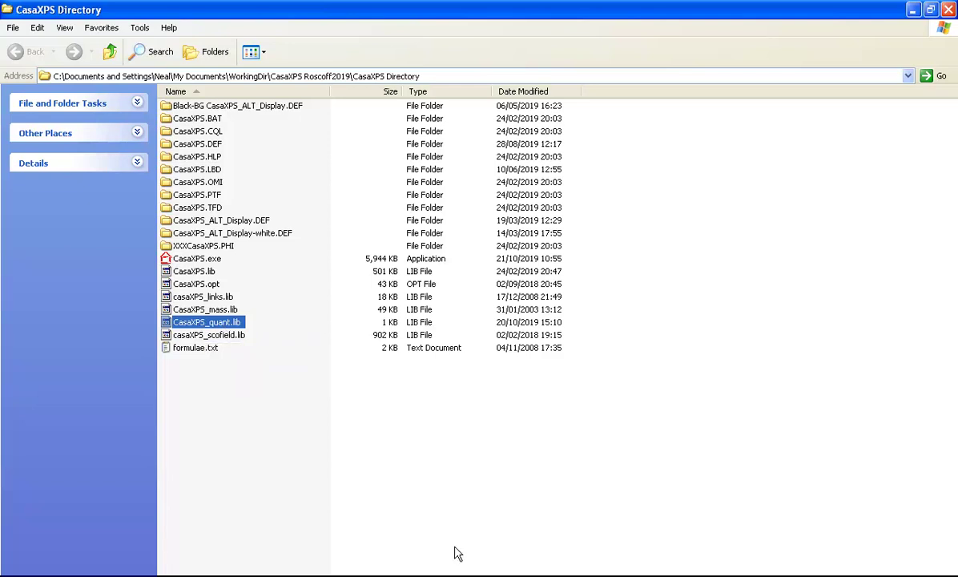
- Open CasaXPS_quant.lib in Notepad and duplicate the Li 1s line beneath itself
key(Return)
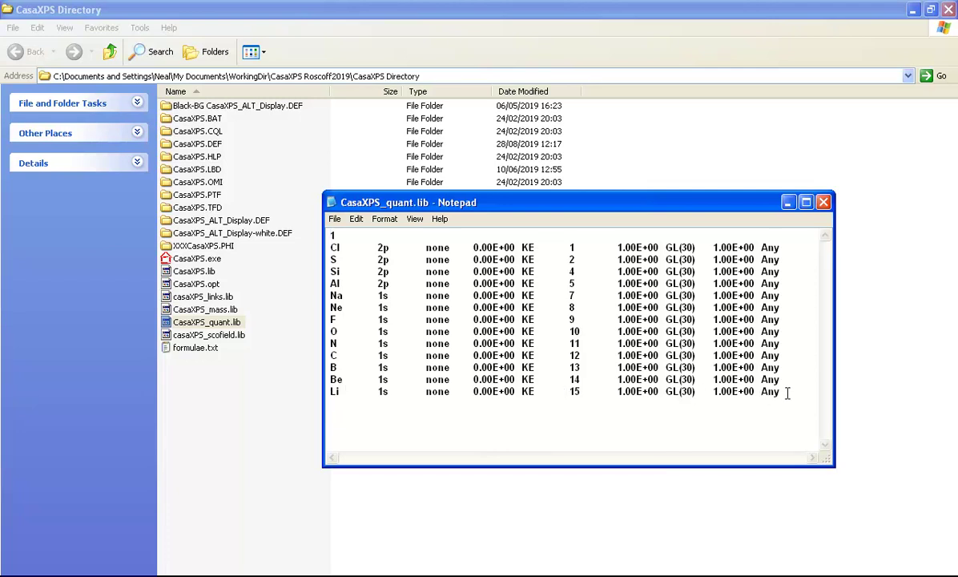
drag(788, 392, 333, 396)
key(ctrl+c)
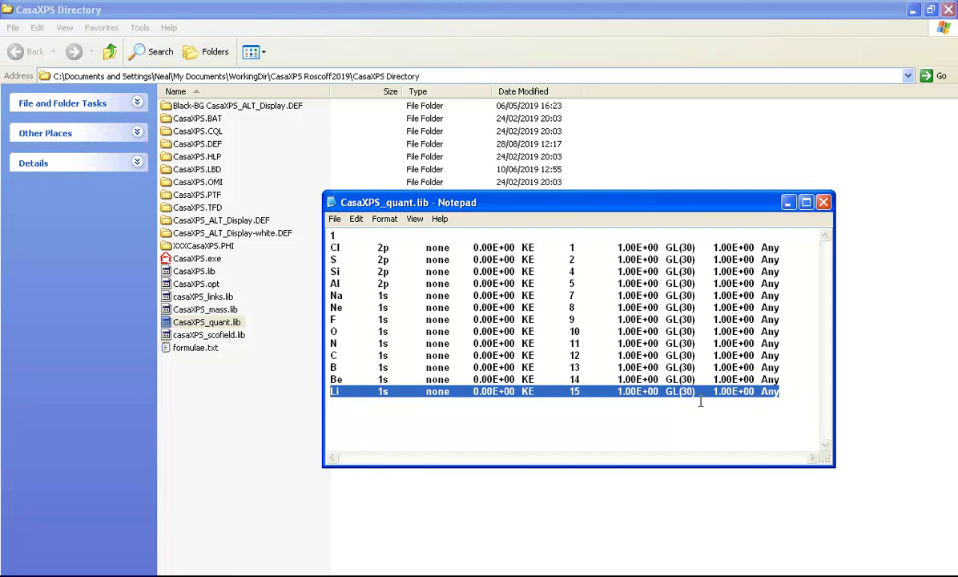
click(787, 398)
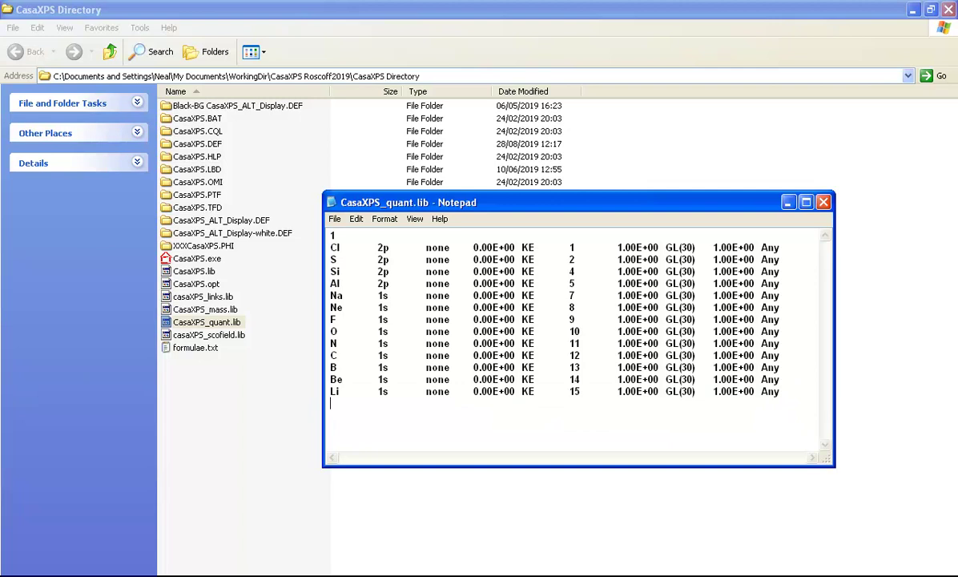
key(ctrl+v)
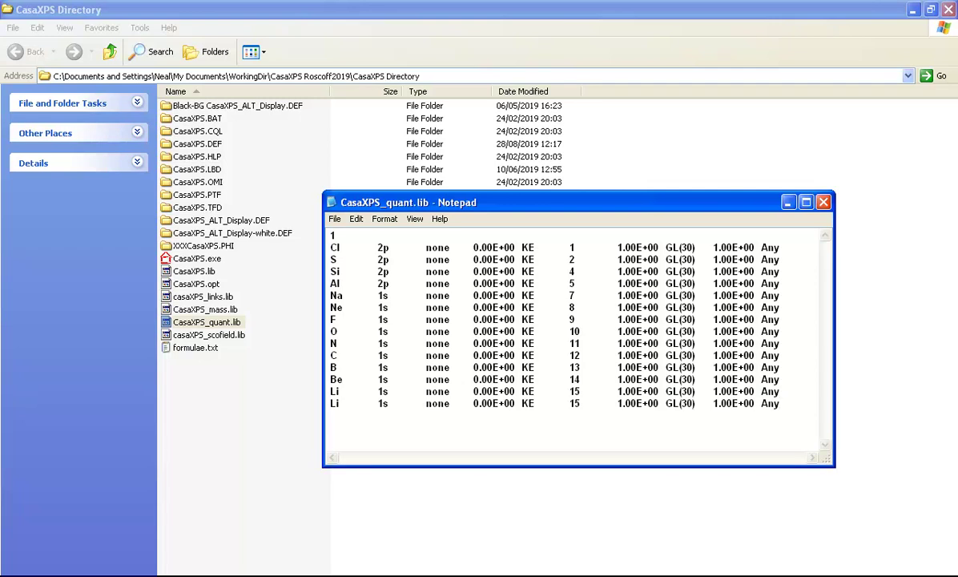
- Edit the copied line to index 16, element Zr, orbital 3d
click(579, 403)
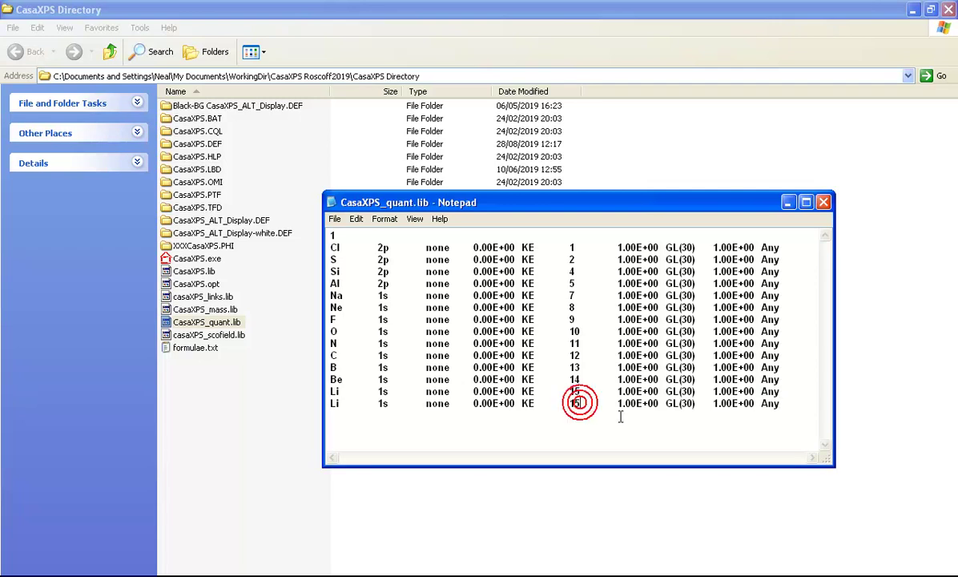
key(BackSpace)
text(6)
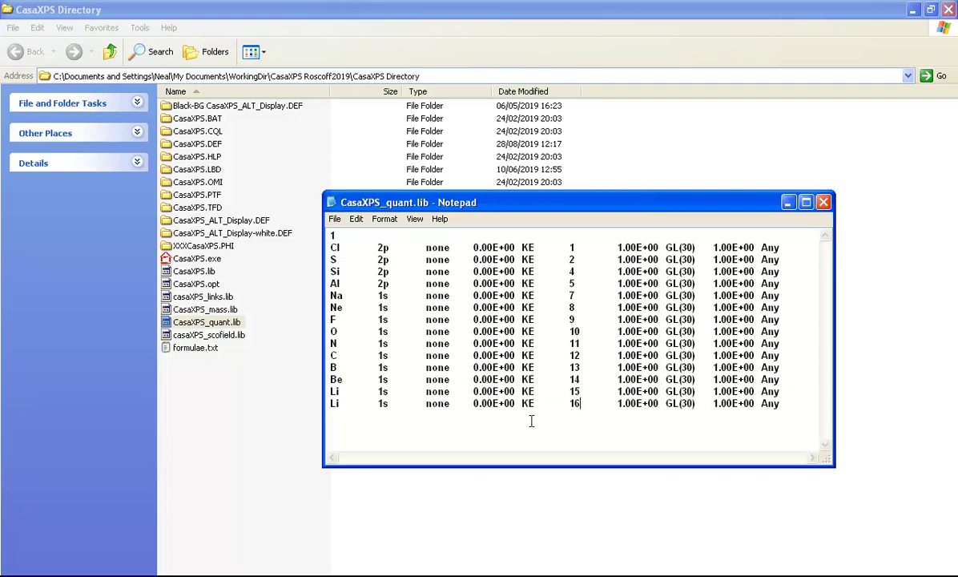
click(340, 404)
key(BackSpace)
key(BackSpace)
text(Z)
click(387, 403)
text(3d)
- Save the edited CasaXPS_quant.lib file
click(334, 219)
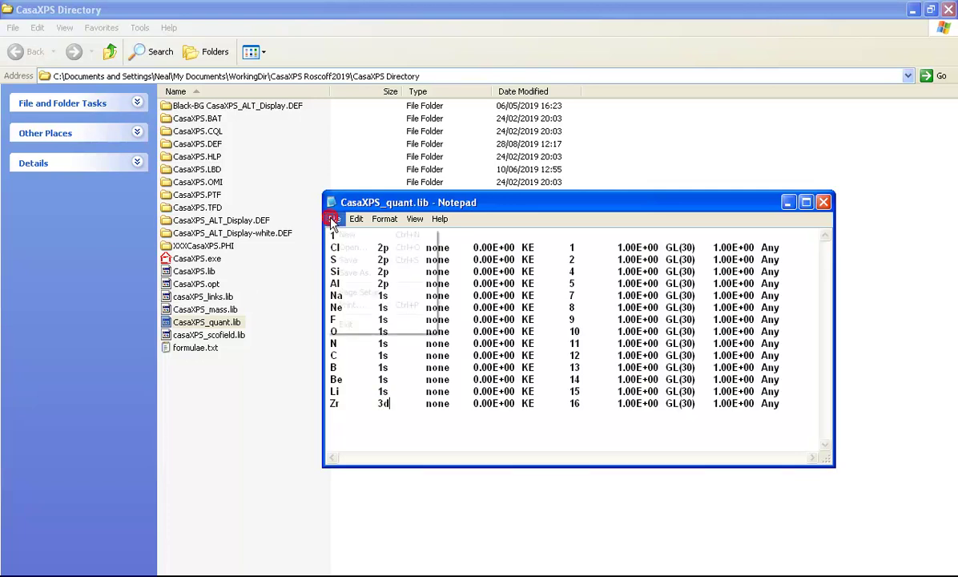
click(347, 260)
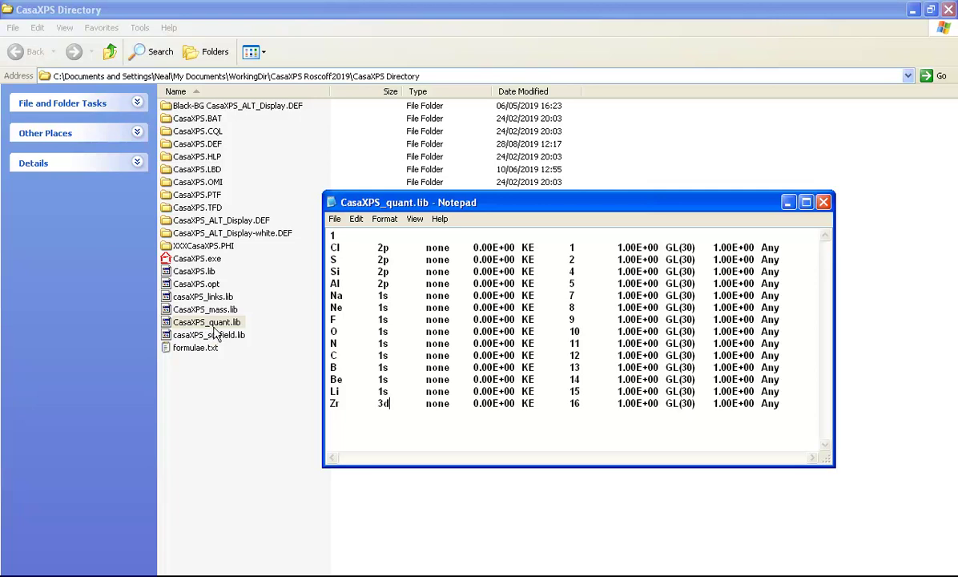
click(386, 405)
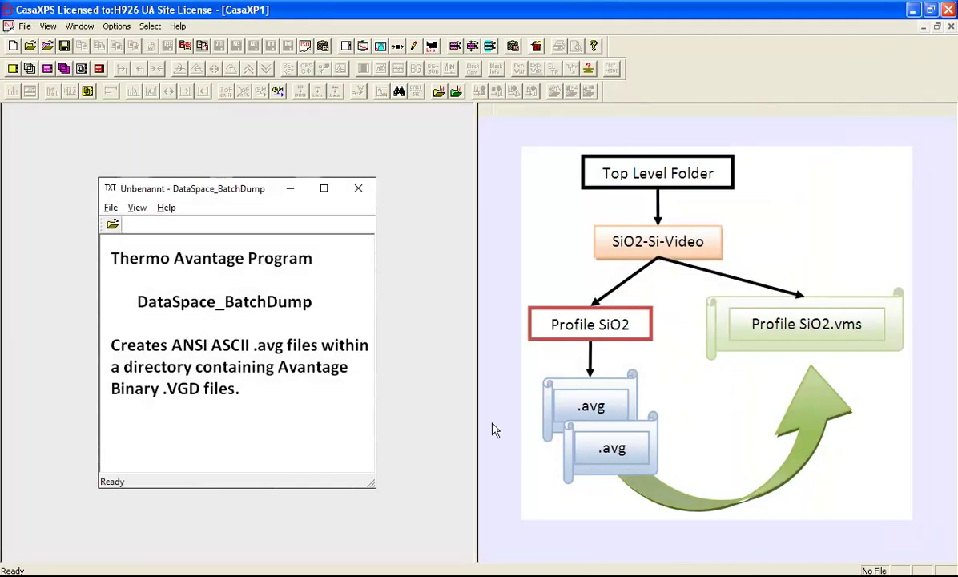
- Reopen zro2.vms from the recent files list and select the ZrO2 Wide spectrum
click(25, 26)
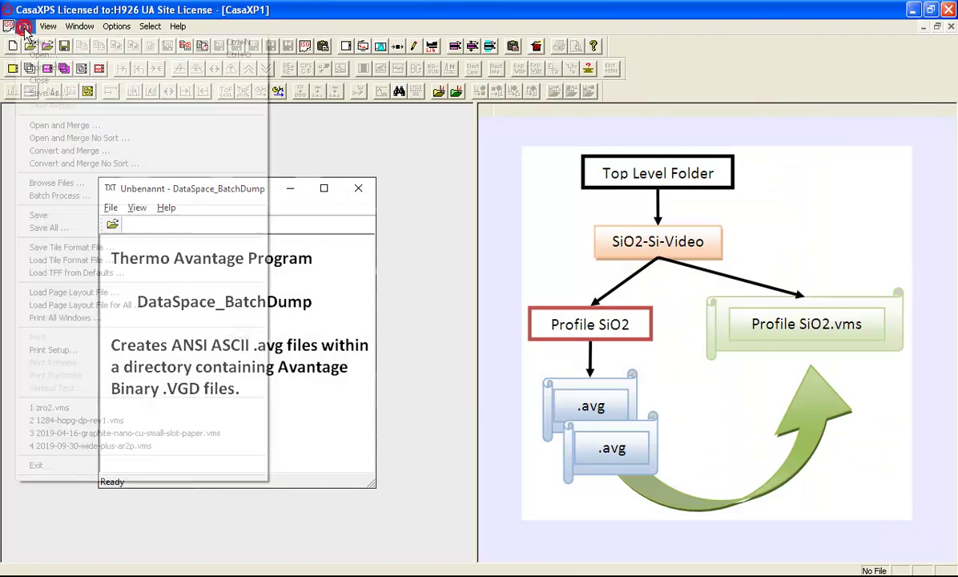
click(49, 407)
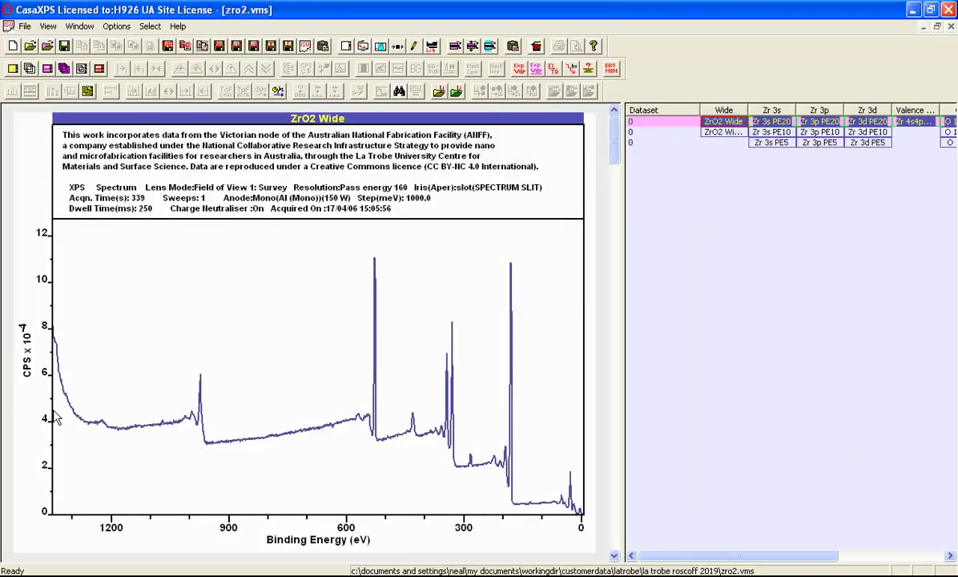
click(456, 274)
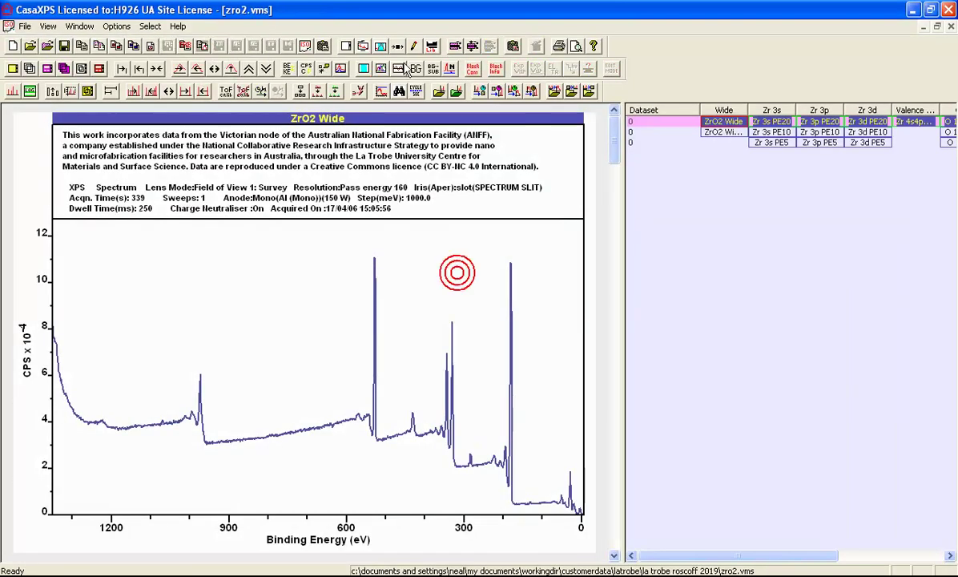
- Mark O and Zr, create O 1s and Zr 3d regions (67.06 / 32.94 At%), and zoom on Zr 3d
click(398, 45)
drag(435, 98, 757, 164)
click(725, 184)
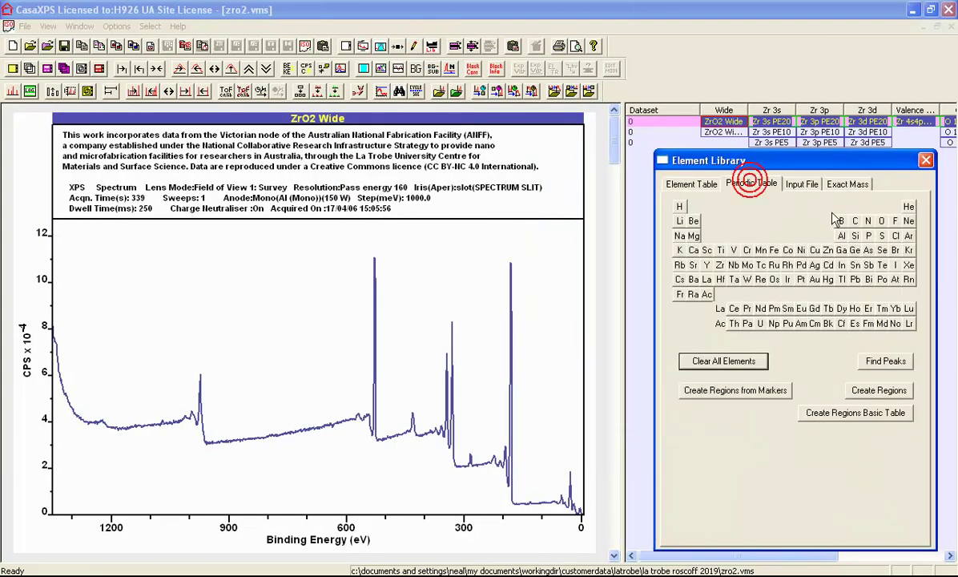
click(882, 220)
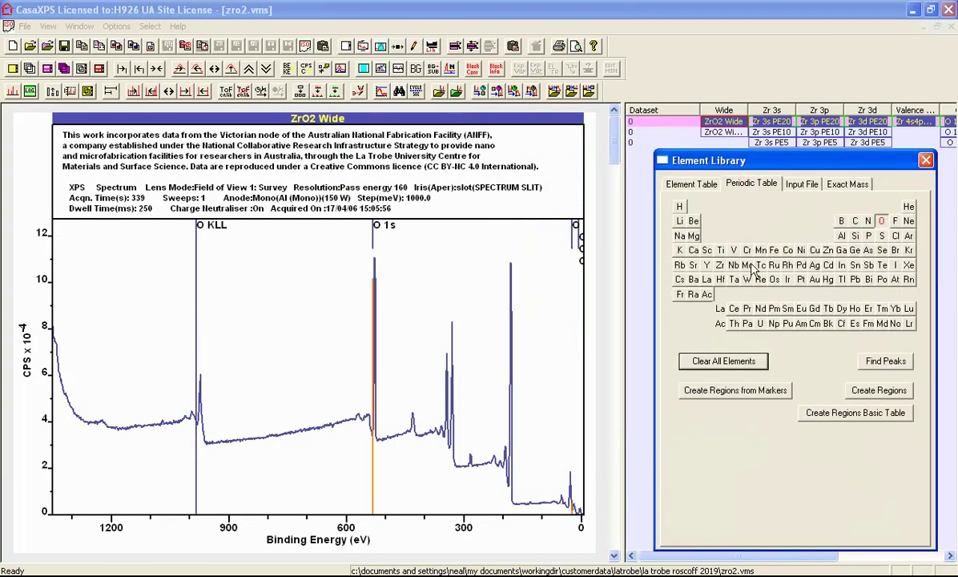
click(720, 265)
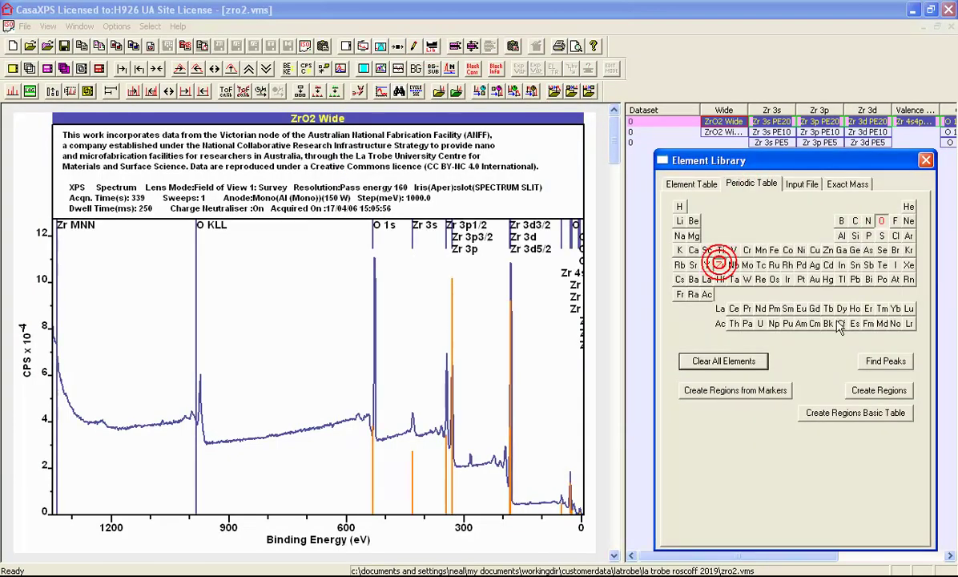
click(876, 391)
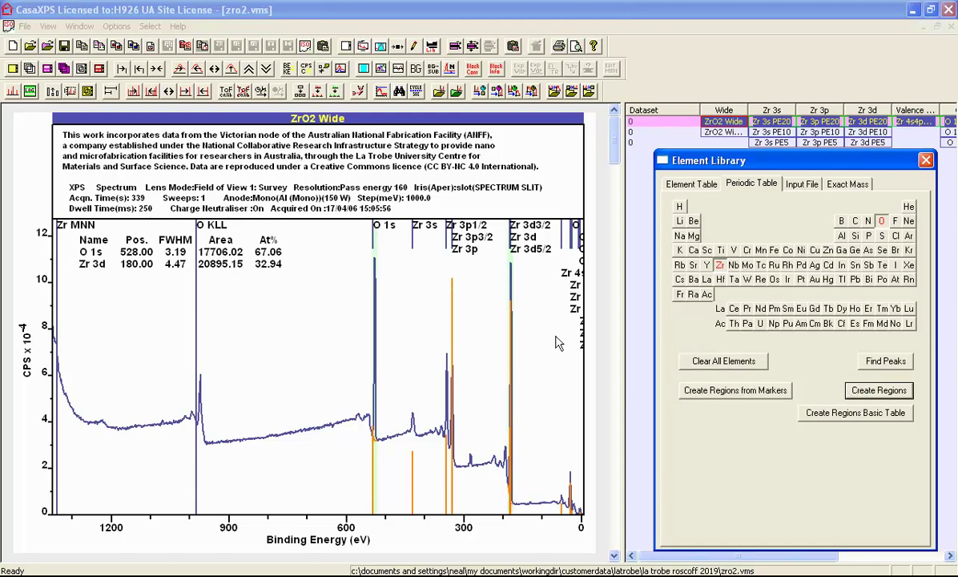
drag(352, 235, 539, 507)
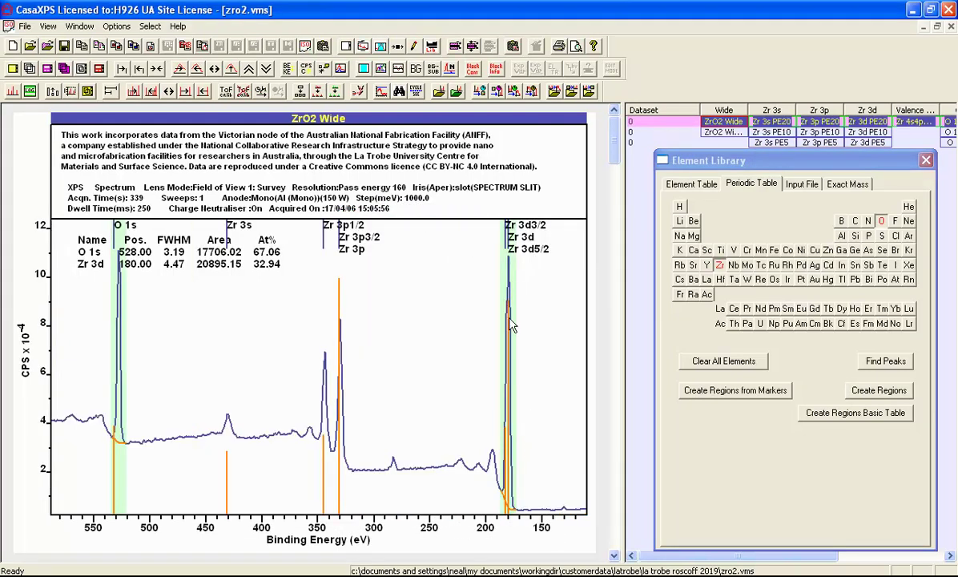
drag(470, 227, 527, 480)
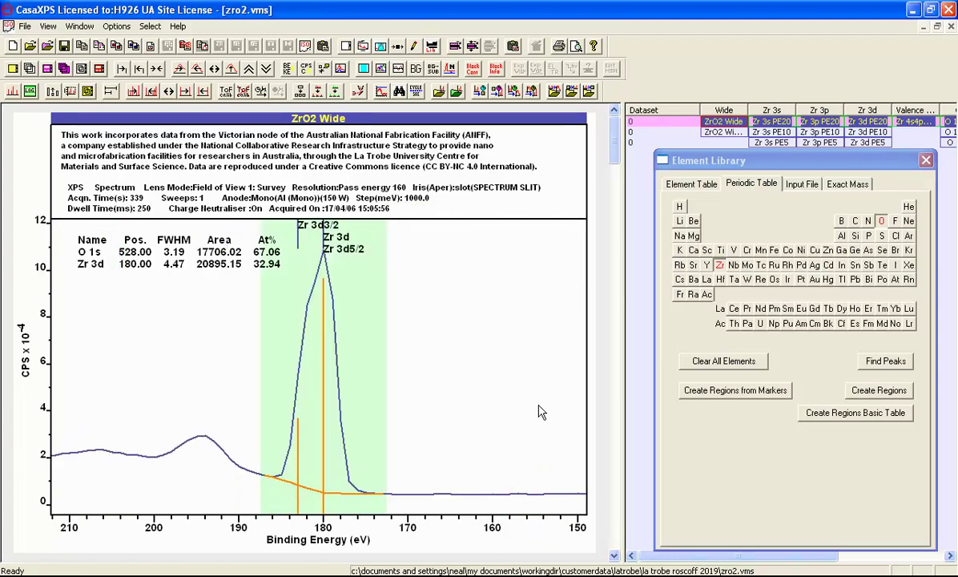